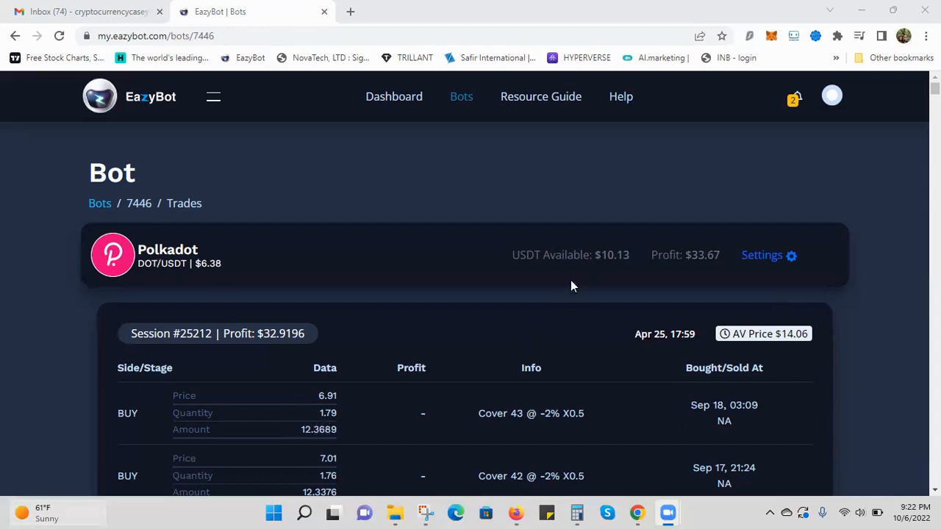
Open the Polkadot bot's settings and set the USDT Assigned amount to 800
{"action": "mouse_move", "coordinate": [611, 255]}
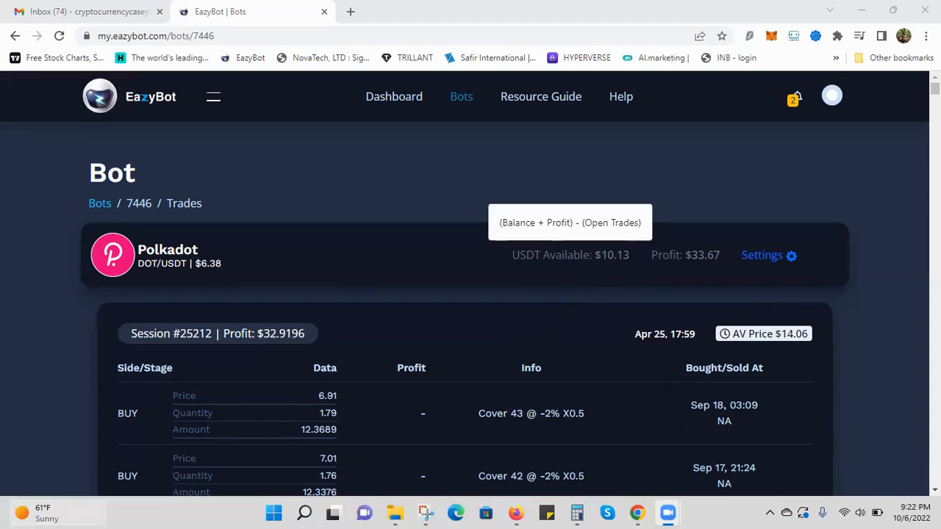
{"action": "left_click", "coordinate": [778, 257]}
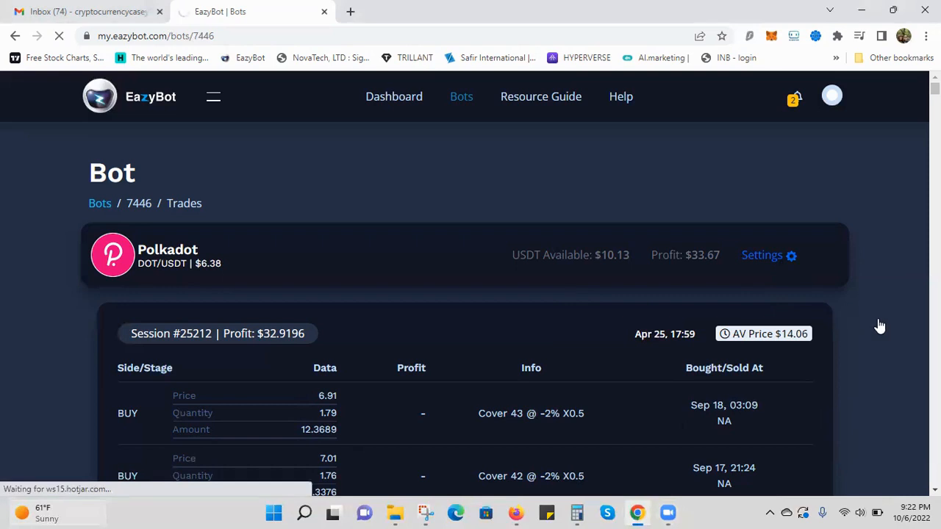
{"action": "scroll", "coordinate": [881, 325], "scroll_direction": "down", "scroll_amount": 1}
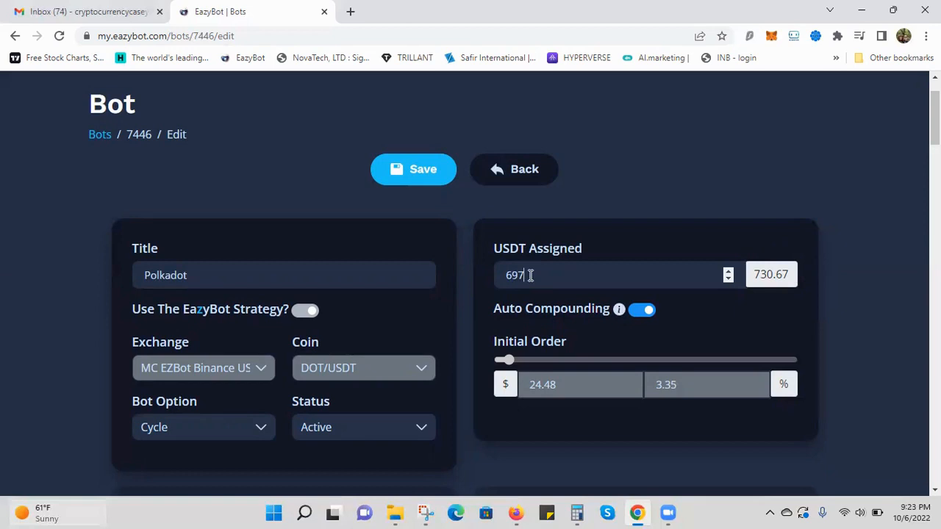
{"action": "double_click", "coordinate": [515, 276]}
{"action": "type", "text": "800"}
{"action": "left_click", "coordinate": [783, 314]}
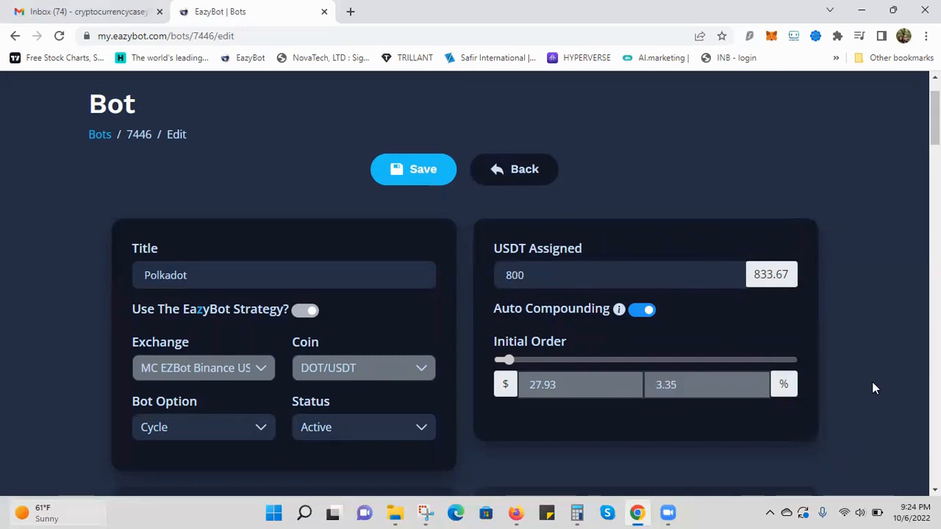
Review the bot's take-profit settings and the cover list's percentages, buy multipliers, types and keep-profit values
{"action": "scroll", "coordinate": [874, 382], "scroll_direction": "down", "scroll_amount": 3}
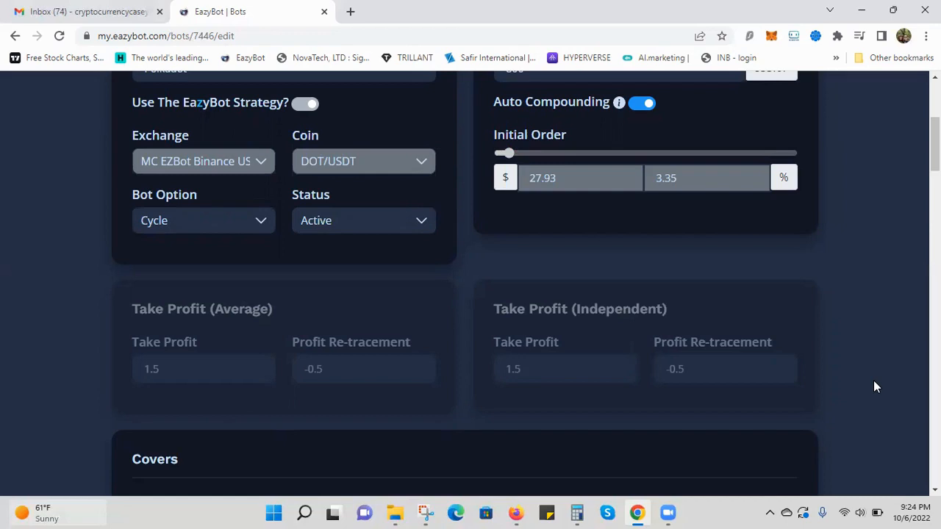
{"action": "scroll", "coordinate": [886, 355], "scroll_direction": "down", "scroll_amount": 3}
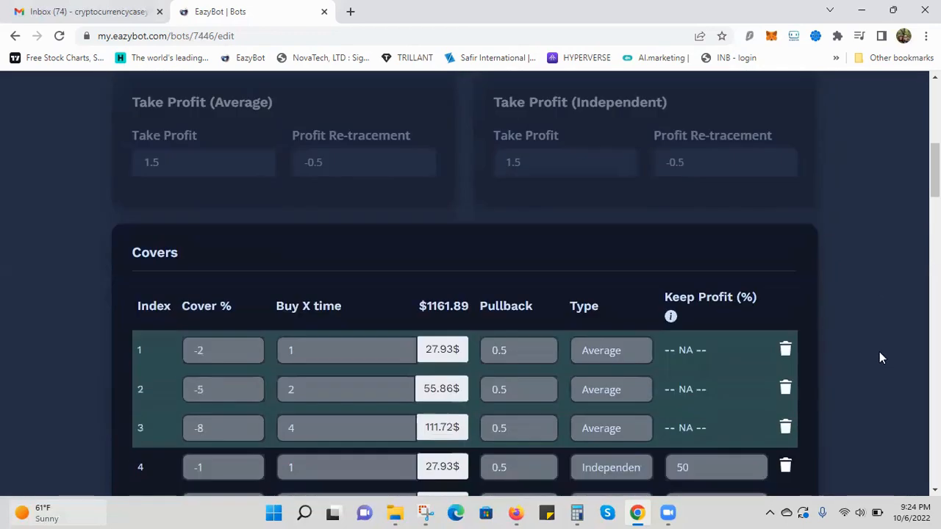
{"action": "scroll", "coordinate": [879, 350], "scroll_direction": "down", "scroll_amount": 7}
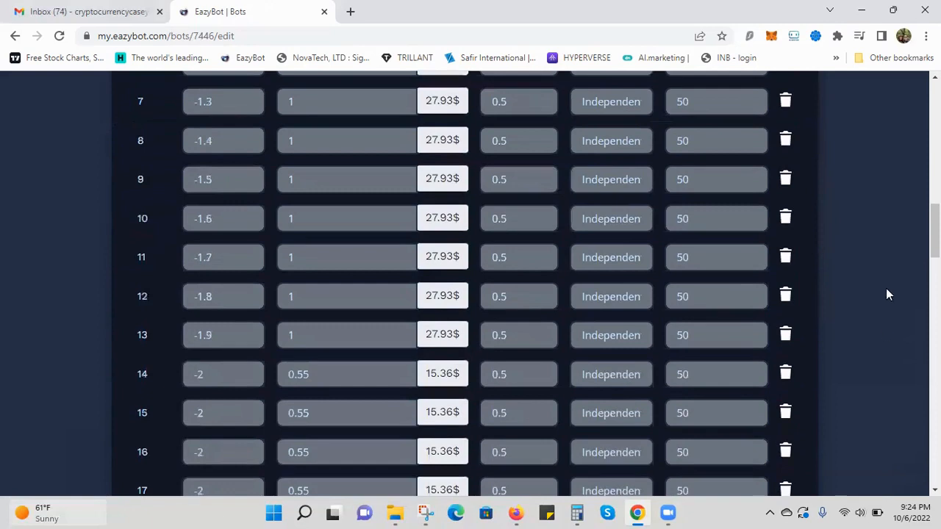
{"action": "scroll", "coordinate": [886, 294], "scroll_direction": "down", "scroll_amount": 12}
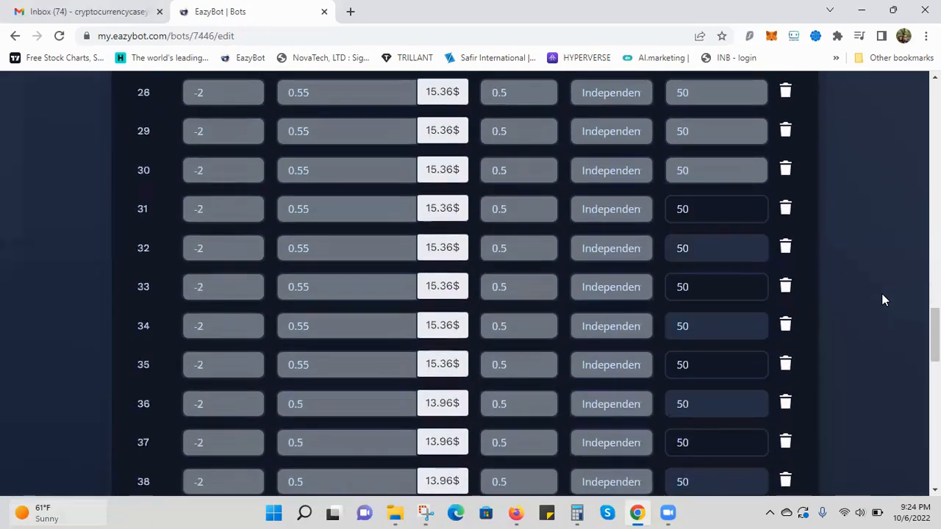
{"action": "scroll", "coordinate": [883, 295], "scroll_direction": "up", "scroll_amount": 20}
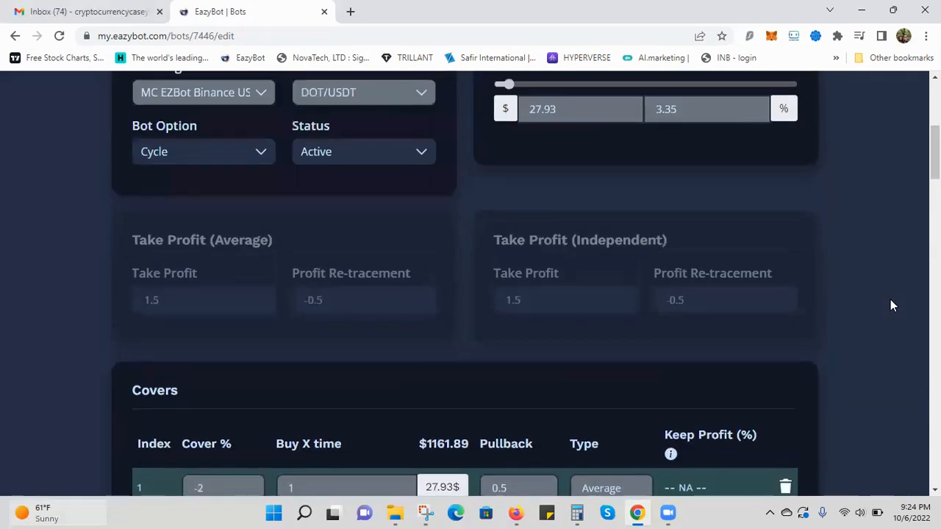
{"action": "scroll", "coordinate": [890, 300], "scroll_direction": "down", "scroll_amount": 2}
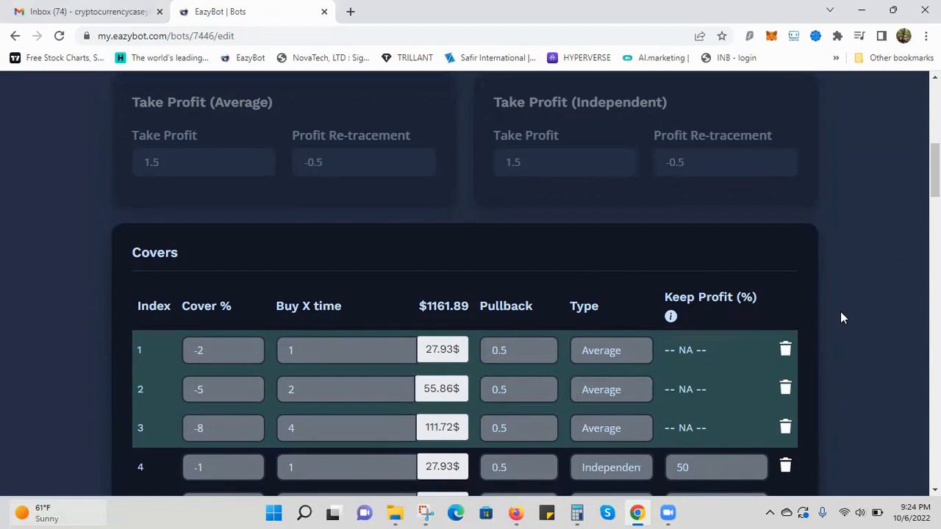
{"action": "scroll", "coordinate": [860, 324], "scroll_direction": "down", "scroll_amount": 14}
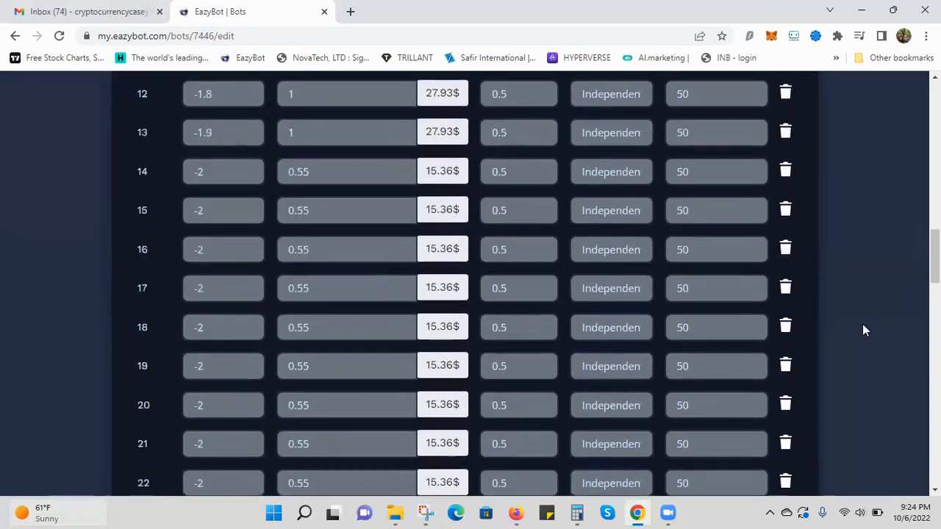
Set Keep Profit to 10% for covers 31 through 34 in the Covers table
{"action": "scroll", "coordinate": [863, 330], "scroll_direction": "down", "scroll_amount": 4}
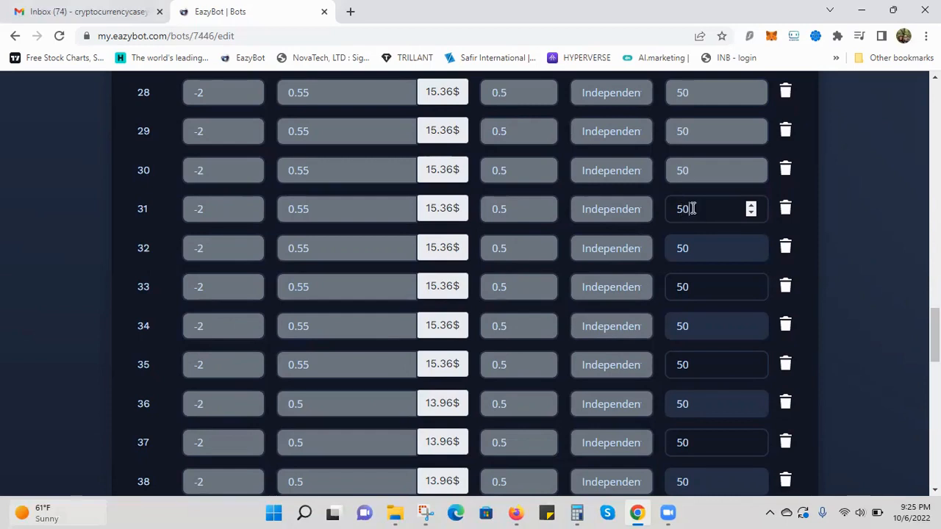
{"action": "left_click_drag", "start_coordinate": [692, 208], "coordinate": [673, 209]}
{"action": "type", "text": "10"}
{"action": "left_click_drag", "start_coordinate": [699, 203], "coordinate": [672, 214]}
{"action": "double_click", "coordinate": [682, 249]}
{"action": "type", "text": "10"}
{"action": "left_click", "coordinate": [682, 287]}
{"action": "double_click", "coordinate": [683, 287]}
{"action": "type", "text": "10"}
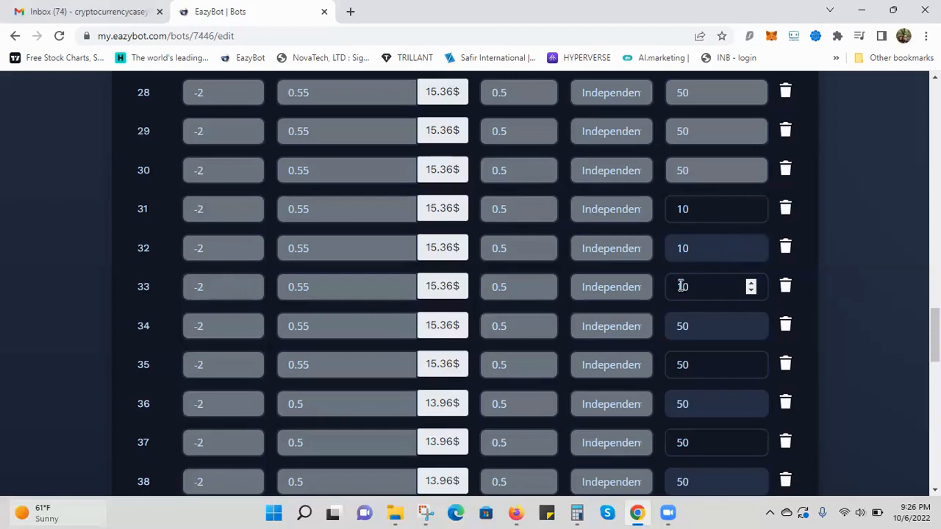
{"action": "left_click", "coordinate": [683, 327]}
{"action": "double_click", "coordinate": [682, 326]}
{"action": "type", "text": "10"}
Set Keep Profit to 10% for covers 35 through 38
{"action": "scroll", "coordinate": [684, 328], "scroll_direction": "down", "scroll_amount": 2}
{"action": "left_click", "coordinate": [682, 227]}
{"action": "type", "text": "10"}
{"action": "double_click", "coordinate": [681, 228]}
{"action": "type", "text": "10"}
{"action": "double_click", "coordinate": [681, 265]}
{"action": "type", "text": "10"}
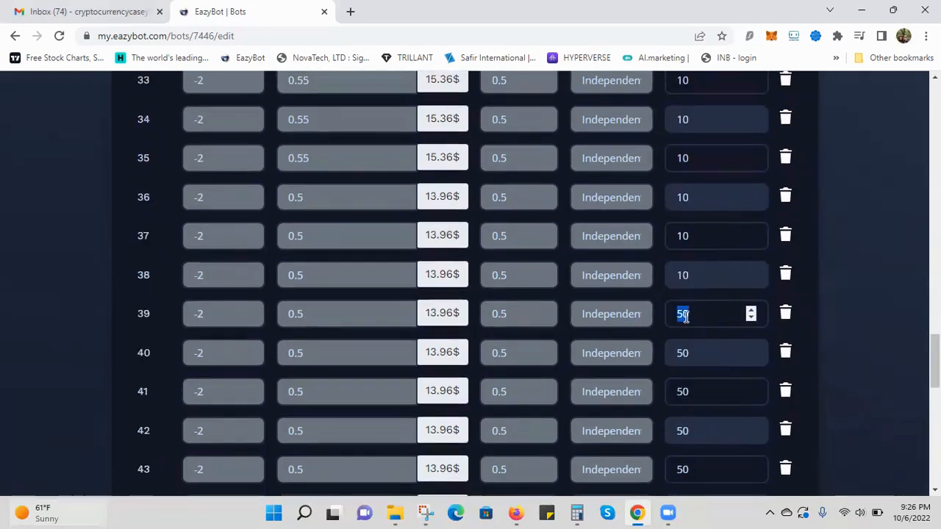
Set Keep Profit to 10% for covers 39 through 48
{"action": "type", "text": "10"}
{"action": "double_click", "coordinate": [683, 293]}
{"action": "type", "text": "10"}
{"action": "double_click", "coordinate": [683, 332]}
{"action": "type", "text": "10"}
{"action": "double_click", "coordinate": [685, 370]}
{"action": "type", "text": "10"}
{"action": "scroll", "coordinate": [684, 371], "scroll_direction": "down", "scroll_amount": 2}
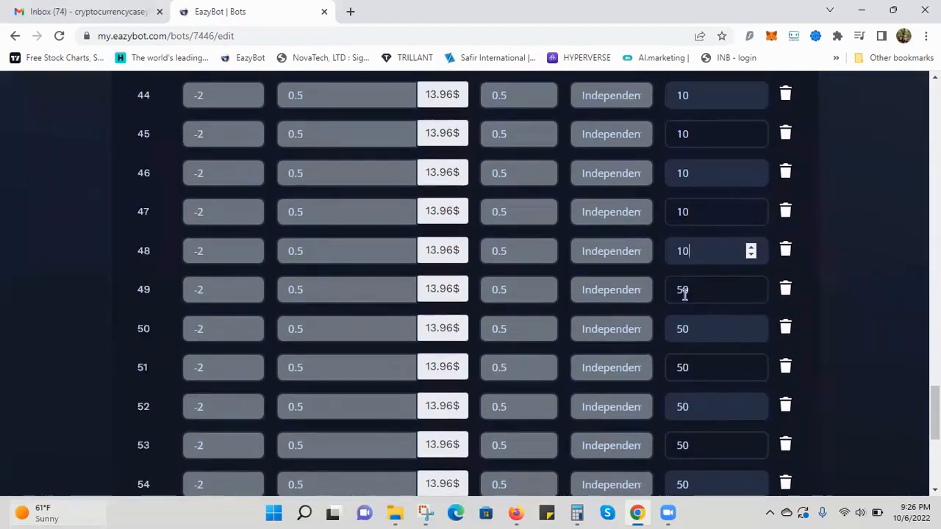
Set Keep Profit to 10% for the remaining covers, 49 through 60
{"action": "scroll", "coordinate": [683, 367], "scroll_direction": "down", "scroll_amount": 2}
{"action": "double_click", "coordinate": [684, 307]}
{"action": "type", "text": "10"}
{"action": "double_click", "coordinate": [685, 346]}
{"action": "type", "text": "10"}
{"action": "scroll", "coordinate": [681, 426], "scroll_direction": "down", "scroll_amount": 1}
{"action": "double_click", "coordinate": [683, 373]}
{"action": "type", "text": "10"}
{"action": "scroll", "coordinate": [866, 391], "scroll_direction": "down", "scroll_amount": 1}
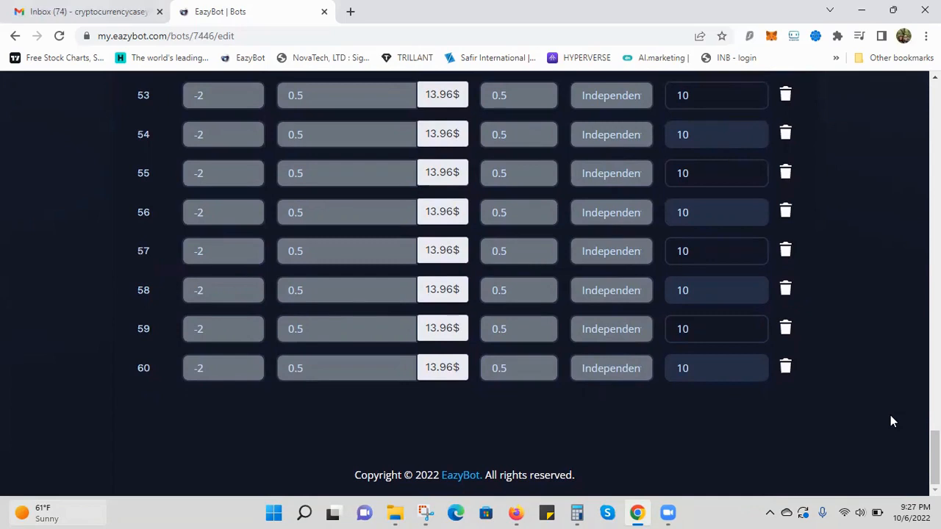
Check the edited keep-profit values across the covers and save the Polkadot bot's settings
{"action": "scroll", "coordinate": [890, 422], "scroll_direction": "up", "scroll_amount": 2}
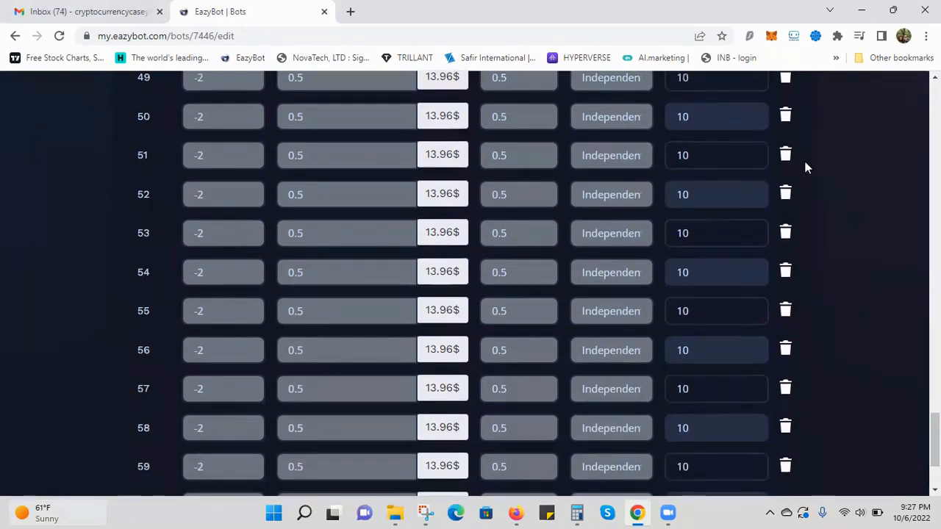
{"action": "left_click", "coordinate": [740, 117]}
{"action": "scroll", "coordinate": [899, 362], "scroll_direction": "up", "scroll_amount": 12}
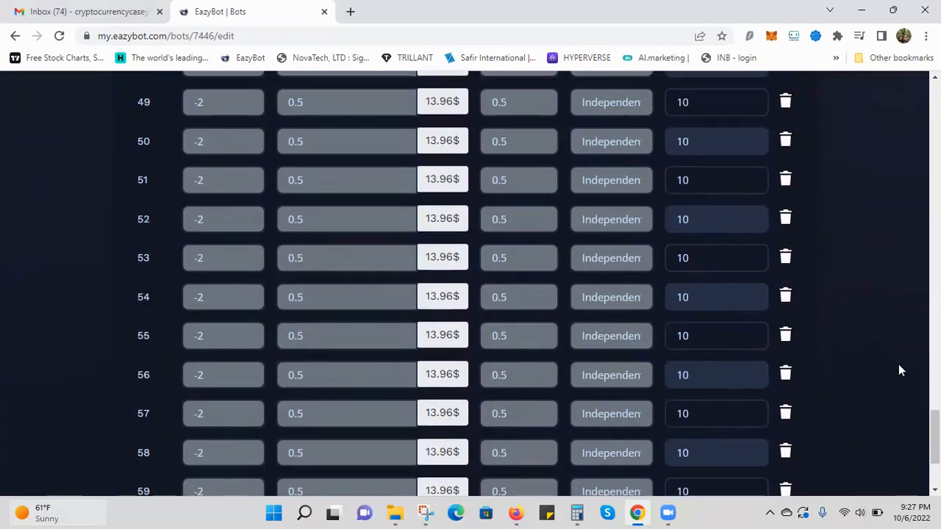
{"action": "scroll", "coordinate": [888, 351], "scroll_direction": "up", "scroll_amount": 8}
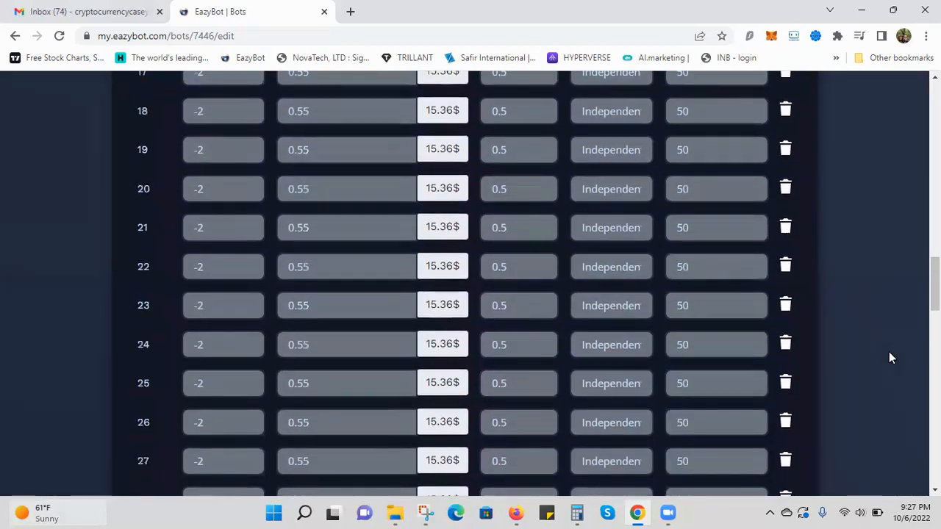
{"action": "scroll", "coordinate": [889, 351], "scroll_direction": "down", "scroll_amount": 6}
{"action": "scroll", "coordinate": [886, 349], "scroll_direction": "down", "scroll_amount": 6}
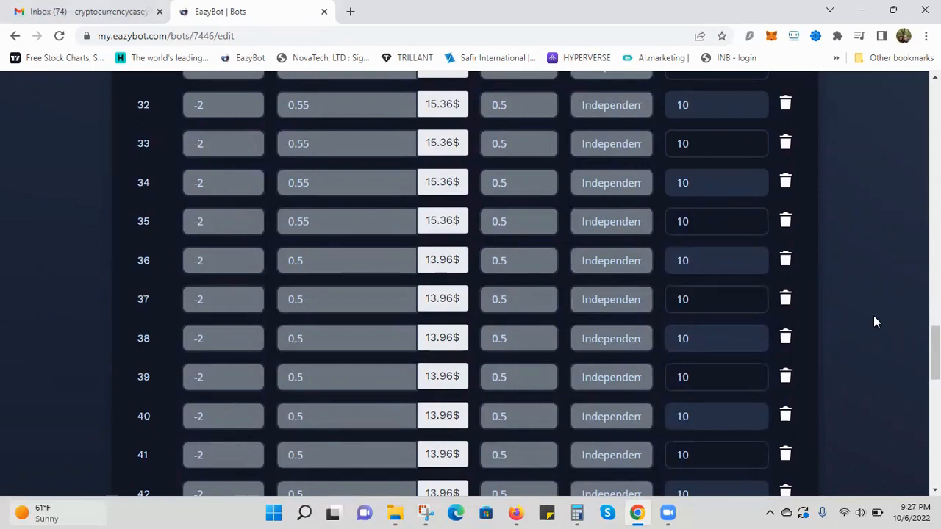
{"action": "scroll", "coordinate": [877, 314], "scroll_direction": "up", "scroll_amount": 10}
{"action": "scroll", "coordinate": [882, 319], "scroll_direction": "up", "scroll_amount": 15}
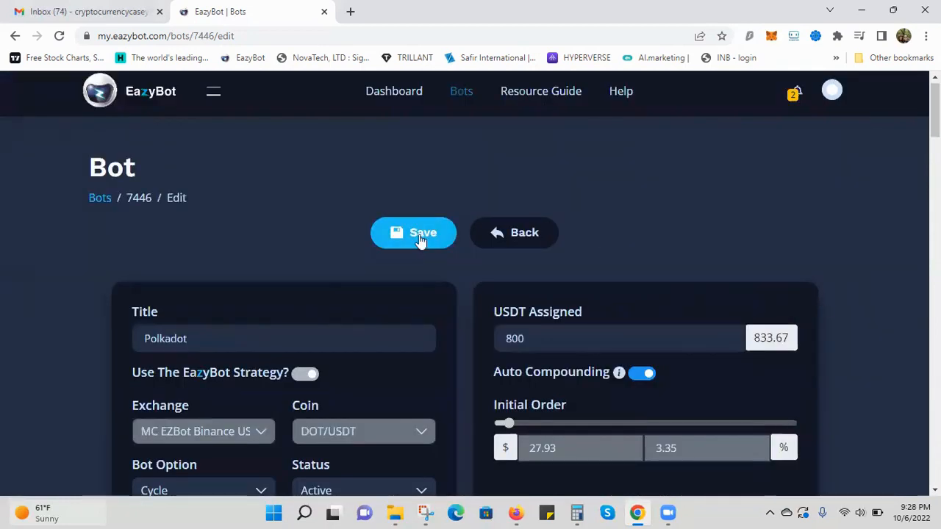
{"action": "left_click", "coordinate": [419, 236]}
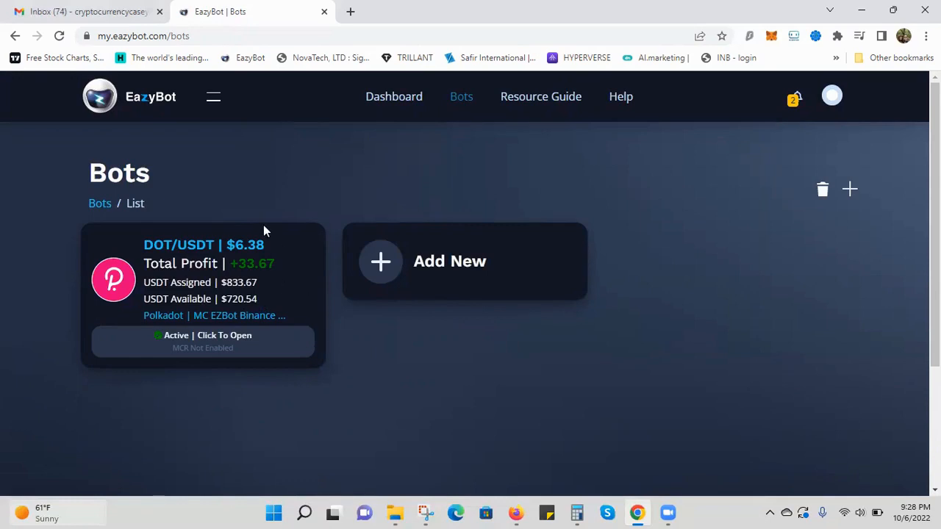
Open the Polkadot bot's trades from the bot list and check its available USDT
{"action": "left_click", "coordinate": [227, 344]}
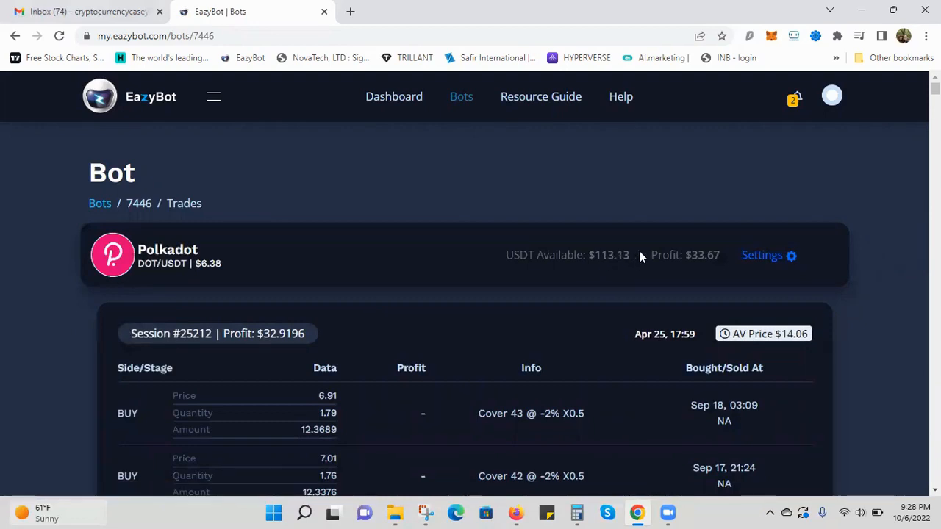
{"action": "mouse_move", "coordinate": [613, 256]}
{"action": "scroll", "coordinate": [617, 255], "scroll_direction": "down", "scroll_amount": 1}
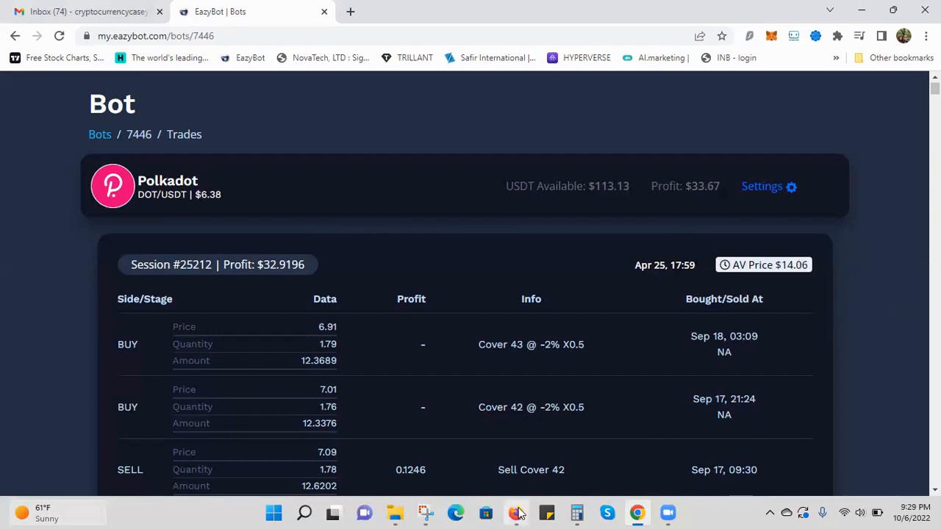
Switch to the TradingView DOTUSD chart in Firefox, dismiss the ad and examine the dead zone below the last-buy line
{"action": "key", "text": "alt+Tab"}
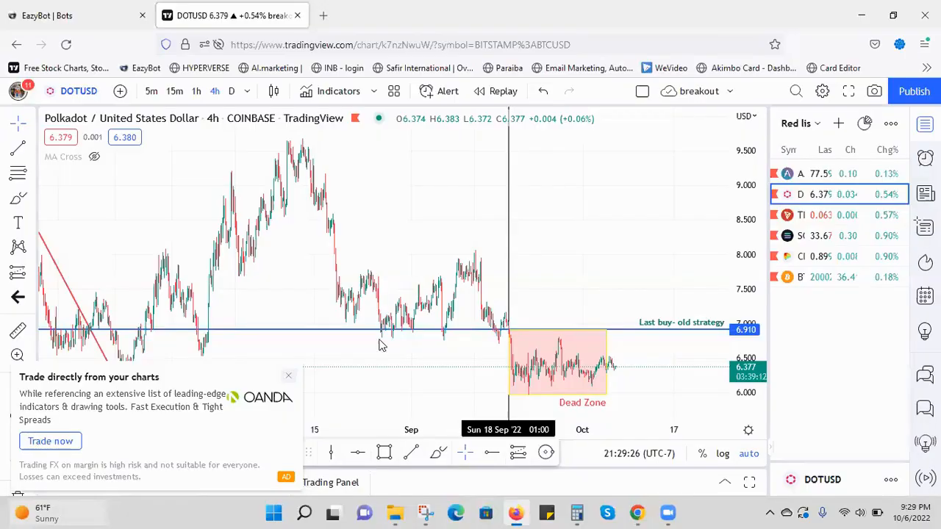
{"action": "left_click", "coordinate": [290, 378]}
{"action": "scroll", "coordinate": [653, 193], "scroll_direction": "down", "scroll_amount": 2}
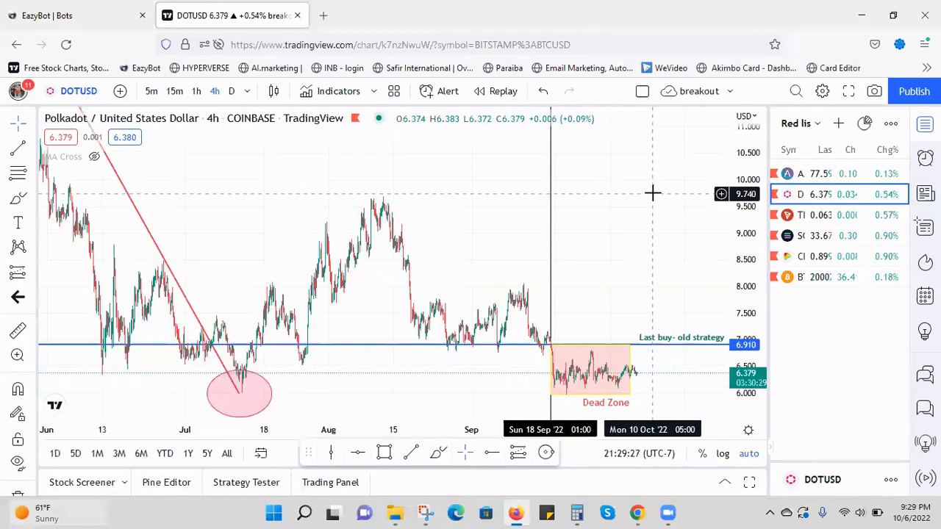
{"action": "scroll", "coordinate": [653, 192], "scroll_direction": "down", "scroll_amount": 1}
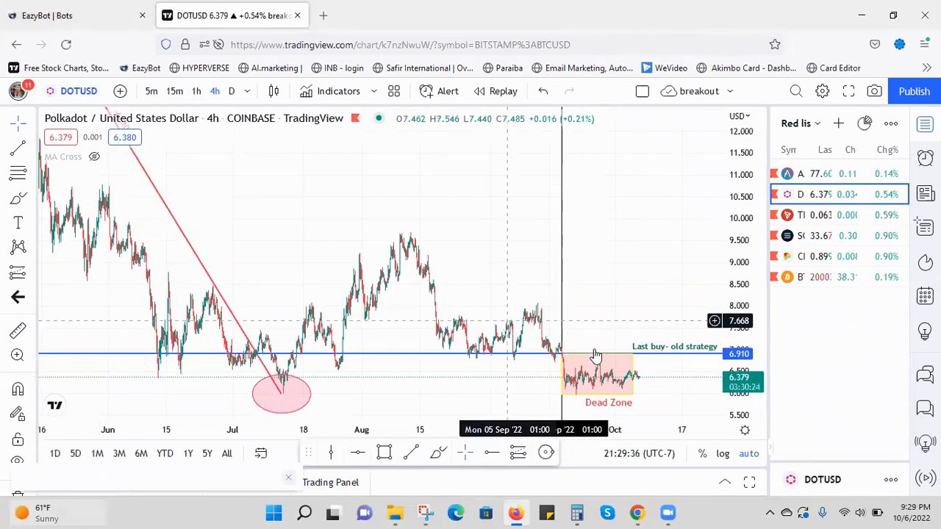
{"action": "left_click", "coordinate": [82, 16]}
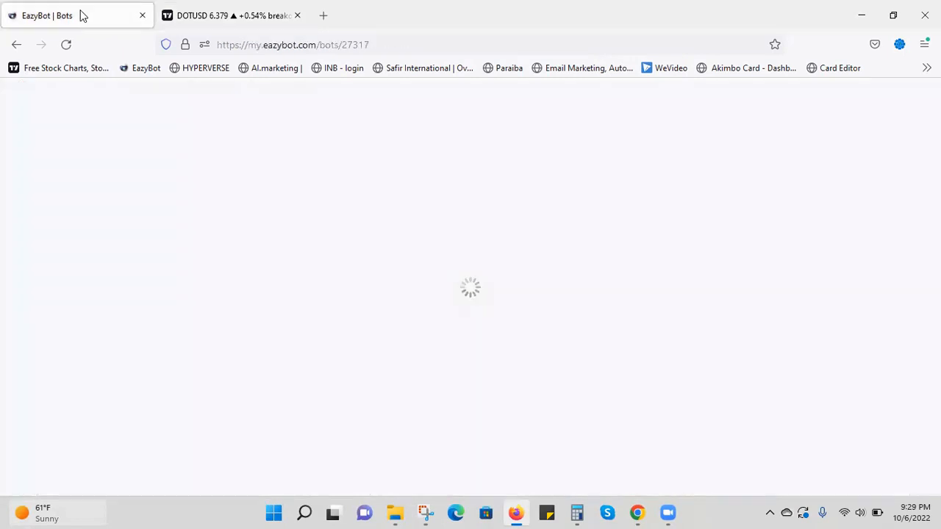
{"action": "key", "text": "ctrl+Tab"}
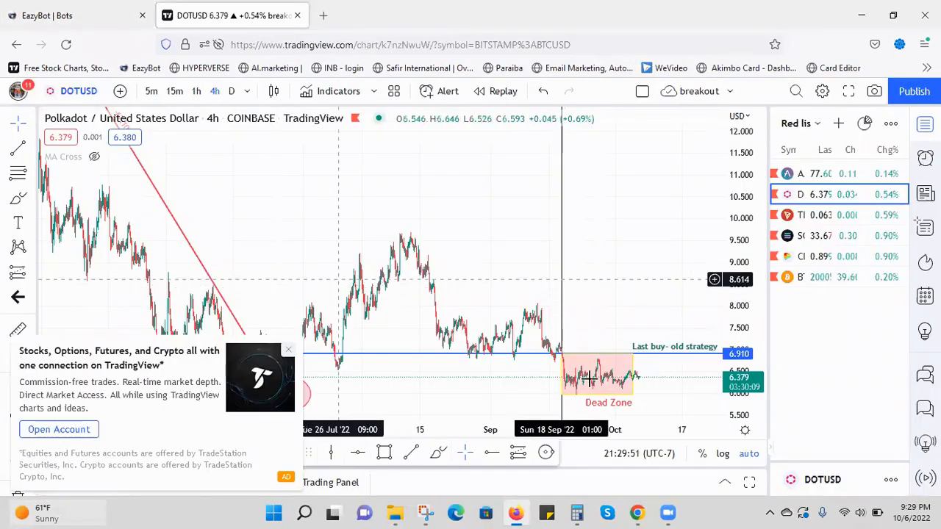
{"action": "left_click", "coordinate": [636, 512]}
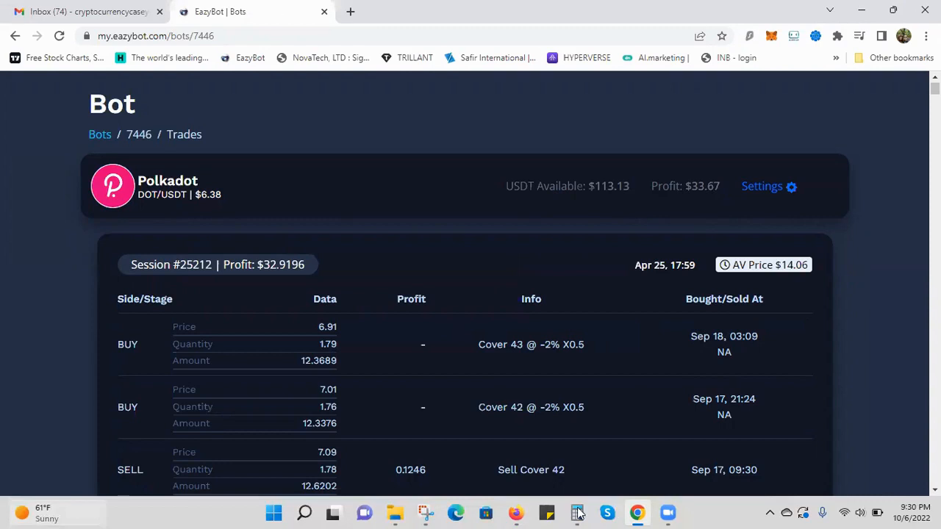
{"action": "left_click", "coordinate": [518, 512]}
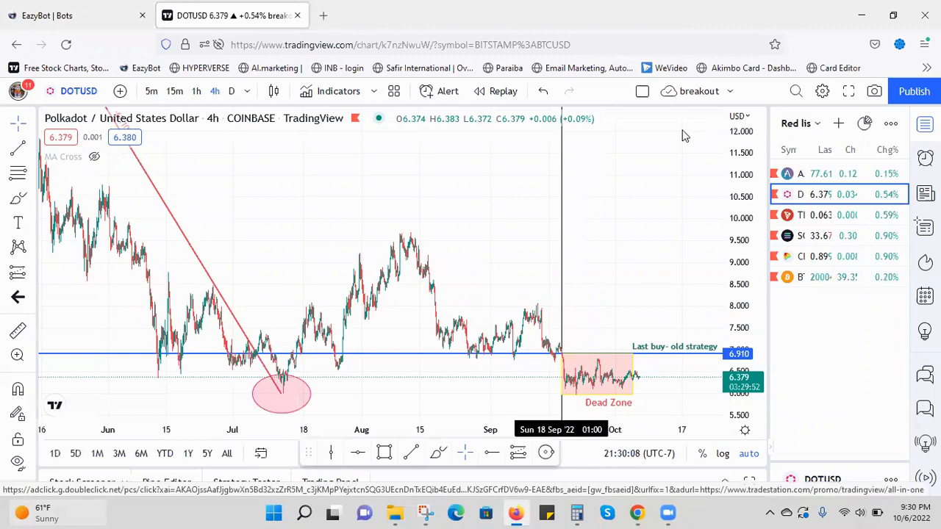
{"action": "key", "text": "Escape"}
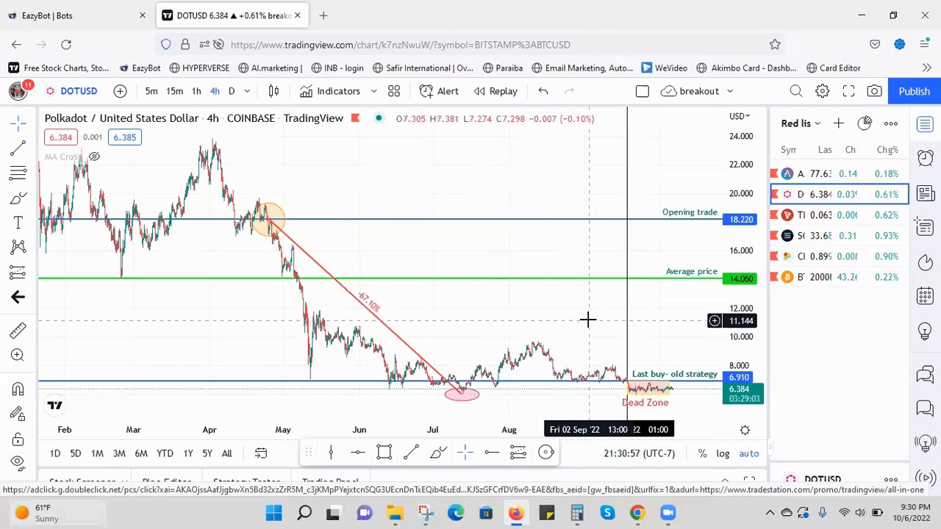
Examine the DOTUSD chart from the average-price line down to the last-buy line and dead zone
{"action": "left_click_drag", "start_coordinate": [588, 319], "coordinate": [388, 308]}
{"action": "scroll", "coordinate": [437, 317], "scroll_direction": "right", "scroll_amount": 3}
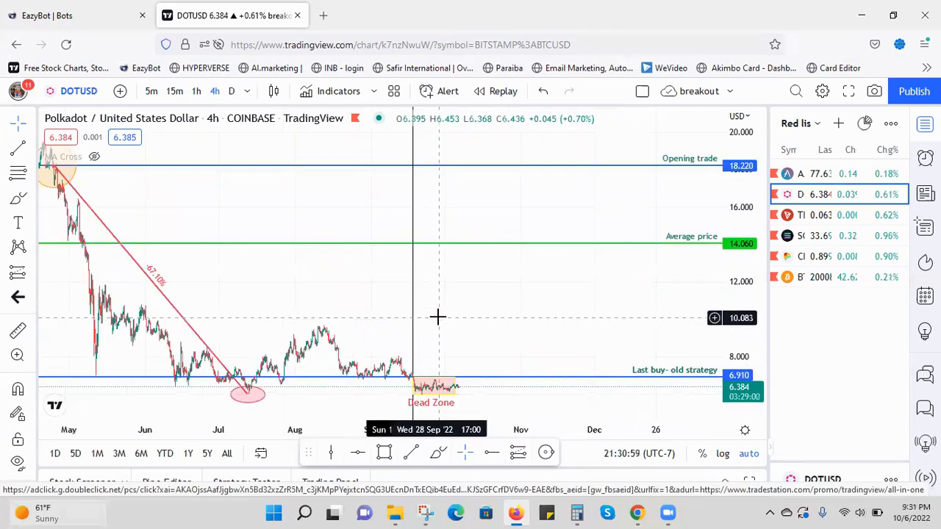
{"action": "scroll", "coordinate": [376, 273], "scroll_direction": "up", "scroll_amount": 2}
{"action": "left_click_drag", "start_coordinate": [557, 258], "coordinate": [583, 291]}
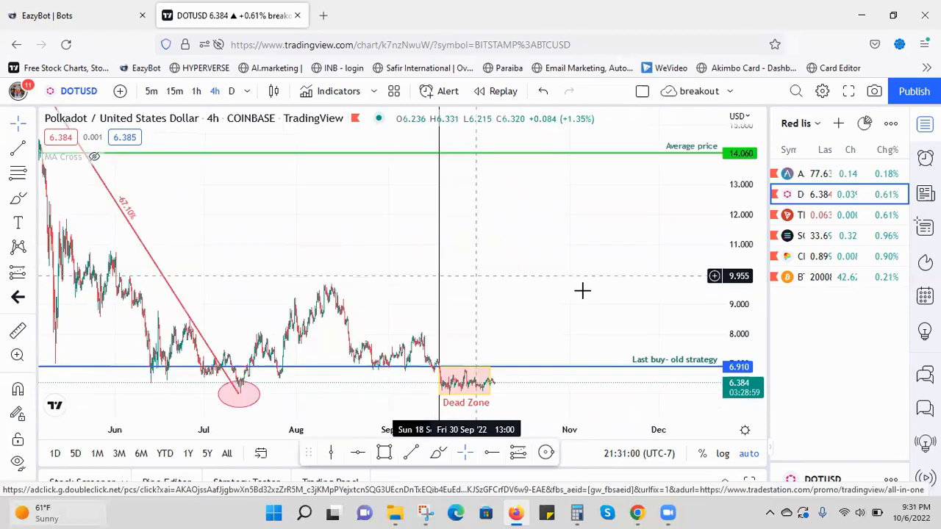
{"action": "scroll", "coordinate": [584, 290], "scroll_direction": "up", "scroll_amount": 2}
{"action": "scroll", "coordinate": [507, 261], "scroll_direction": "up", "scroll_amount": 1}
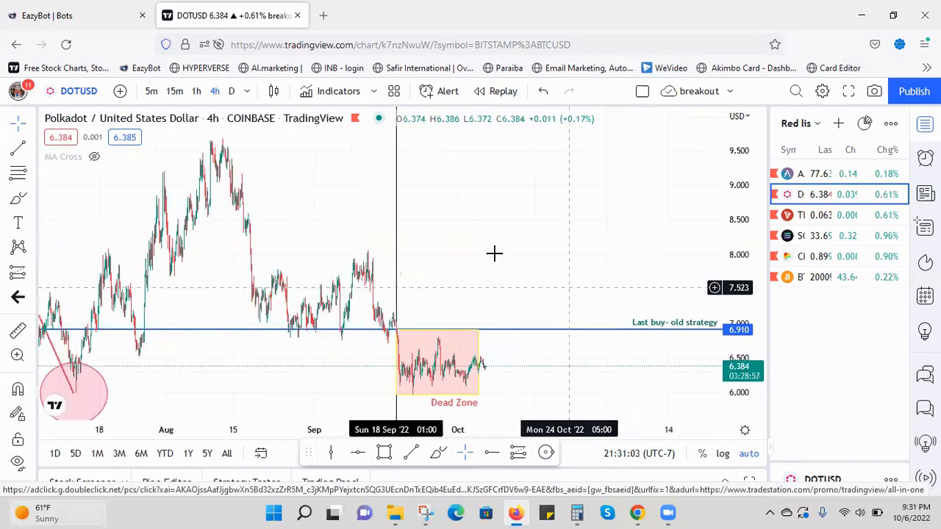
Measure the time span of the dead zone from the vertical line at 18 Sep '22 to the latest candle on 6 Oct '22
{"action": "left_click_drag", "start_coordinate": [611, 246], "coordinate": [616, 246]}
{"action": "scroll", "coordinate": [618, 246], "scroll_direction": "up", "scroll_amount": 2}
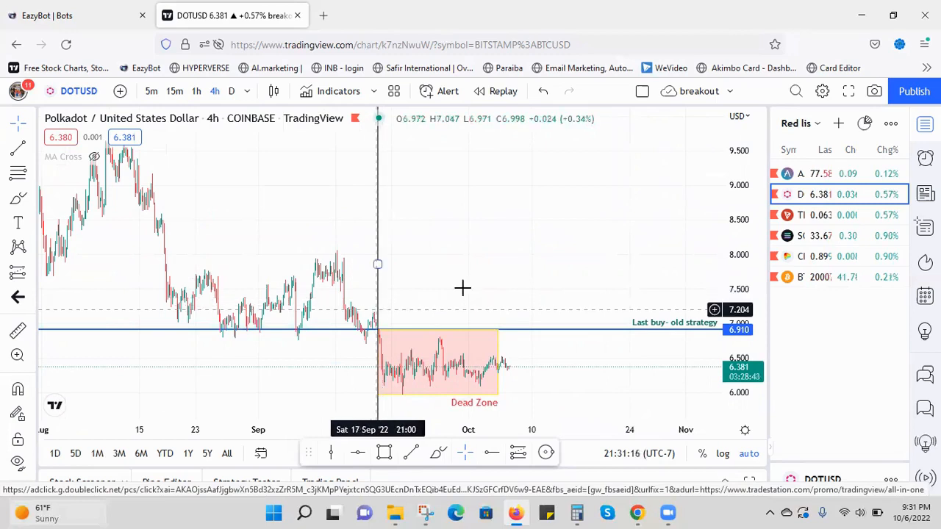
{"action": "left_click", "coordinate": [378, 303], "text": "shift"}
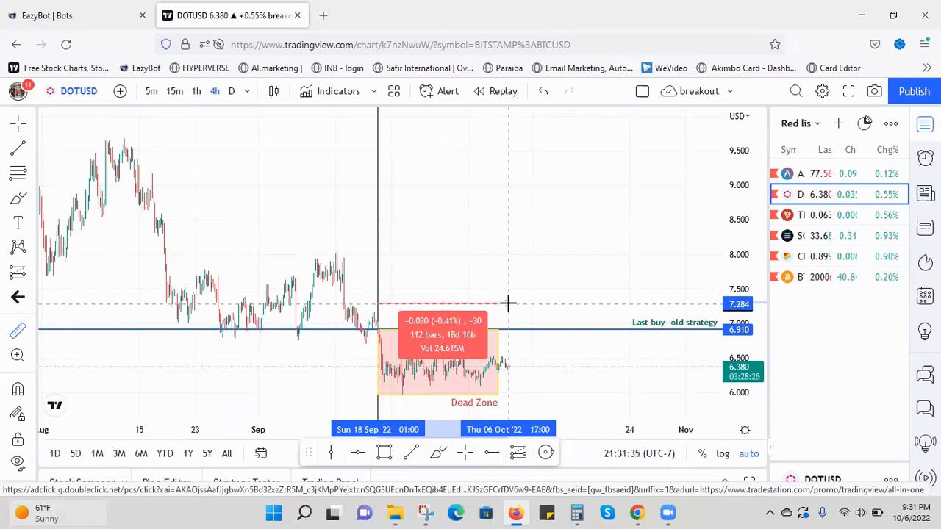
{"action": "left_click", "coordinate": [508, 303]}
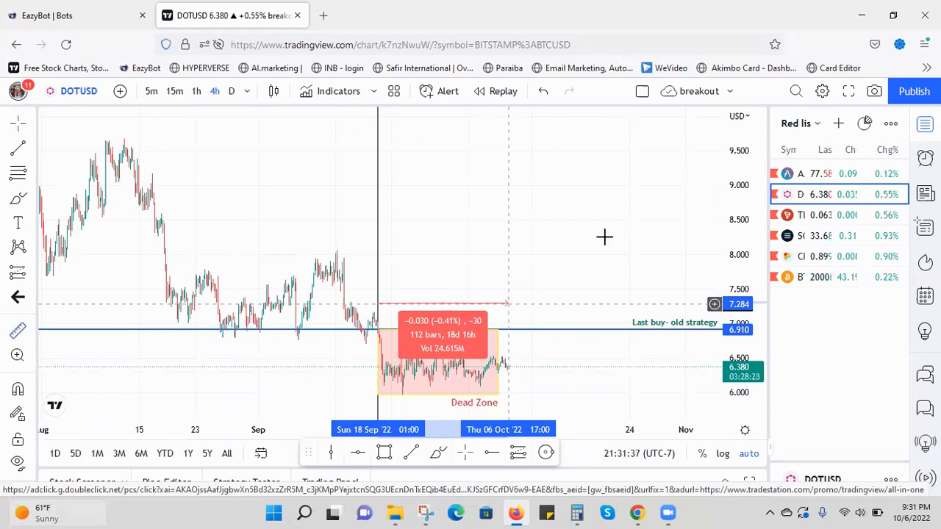
Clear the measurement and examine the price swings inside the dead zone and the wider DOTUSD chart back to the opening trade
{"action": "scroll", "coordinate": [344, 306], "scroll_direction": "up", "scroll_amount": 3}
{"action": "left_click", "coordinate": [372, 358]}
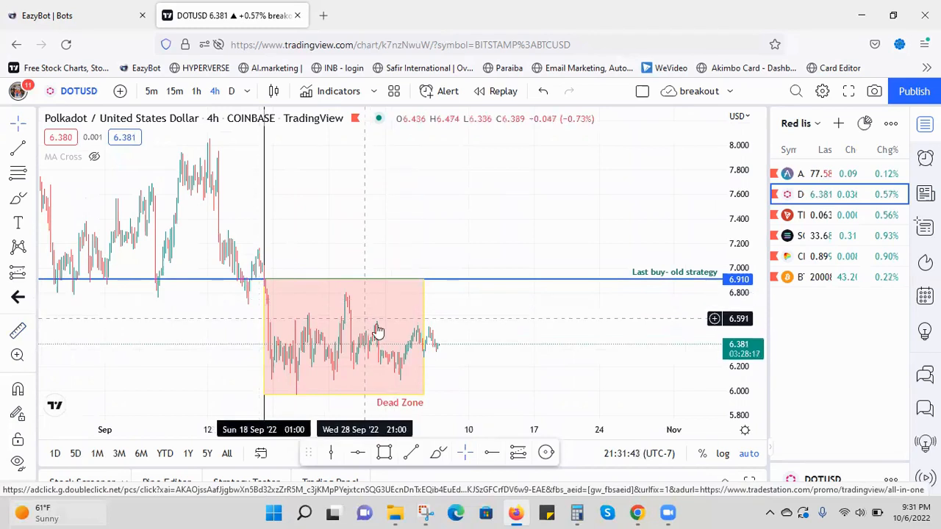
{"action": "left_click", "coordinate": [353, 330]}
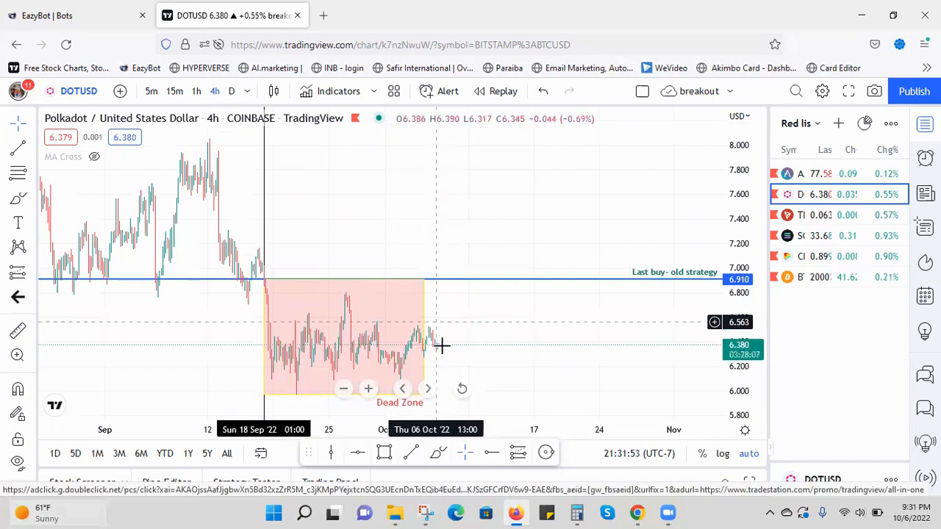
{"action": "scroll", "coordinate": [456, 334], "scroll_direction": "down", "scroll_amount": 2}
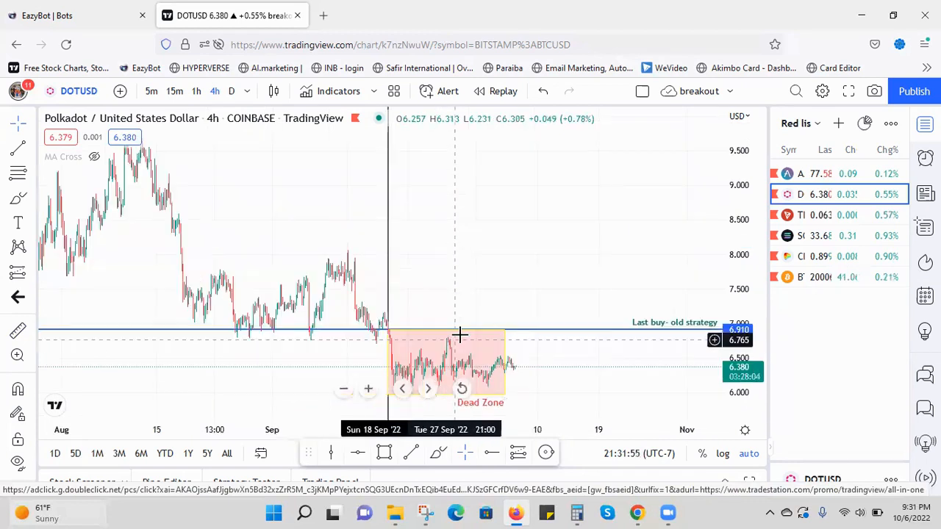
{"action": "scroll", "coordinate": [495, 295], "scroll_direction": "down", "scroll_amount": 1}
{"action": "scroll", "coordinate": [594, 381], "scroll_direction": "down", "scroll_amount": 1}
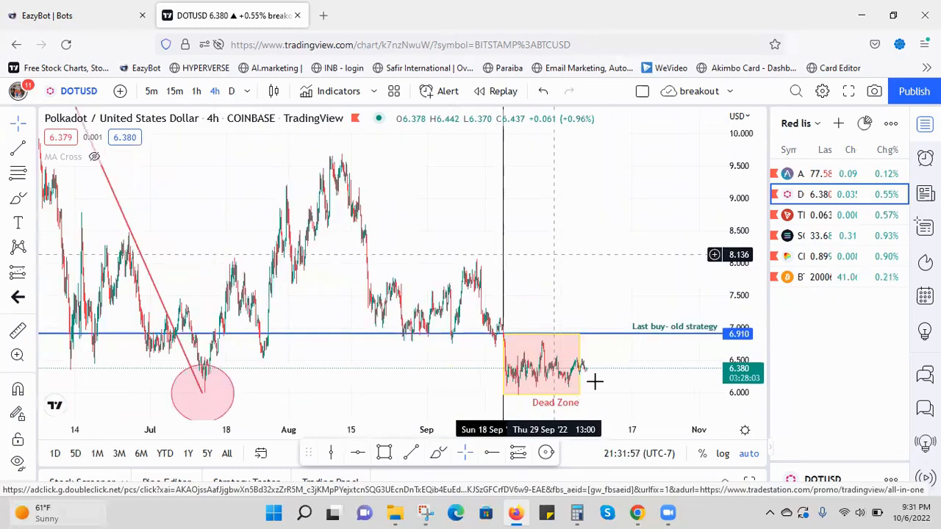
{"action": "scroll", "coordinate": [609, 379], "scroll_direction": "down", "scroll_amount": 1}
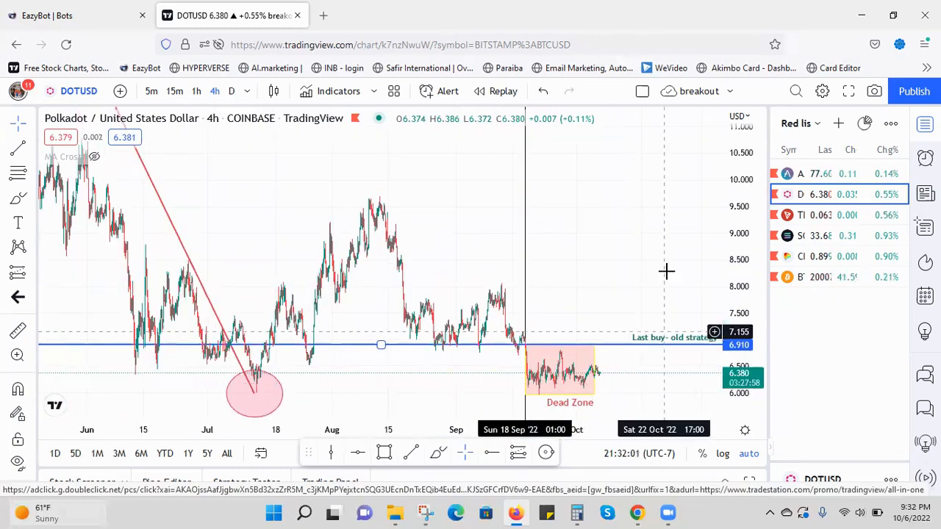
{"action": "scroll", "coordinate": [669, 277], "scroll_direction": "down", "scroll_amount": 1}
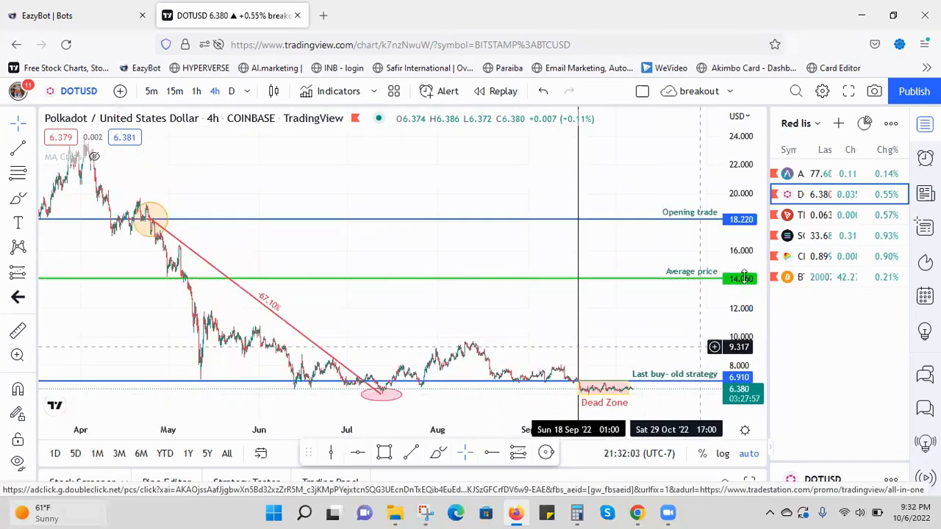